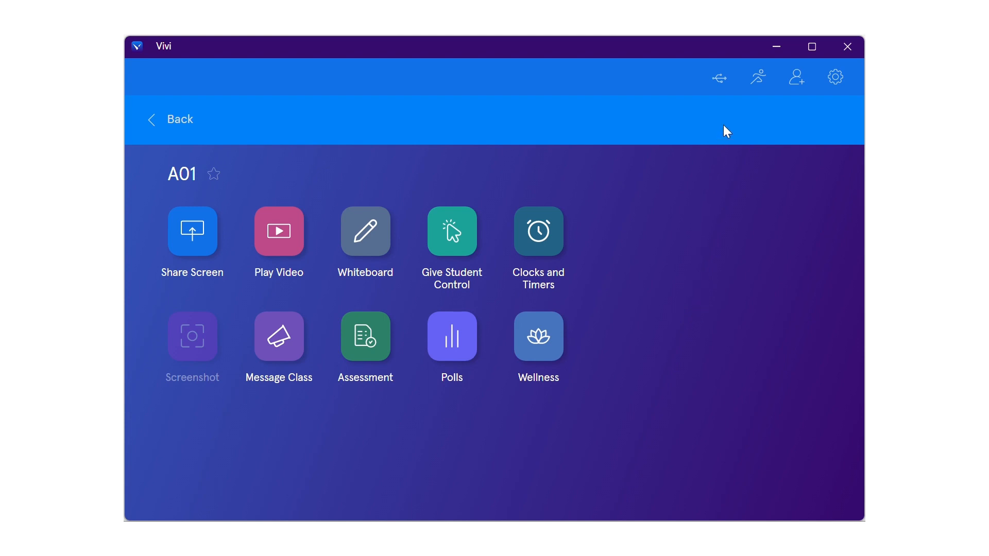
Step: Show the Connect USB devices dialog listing the detected UVC Camera
click(720, 78)
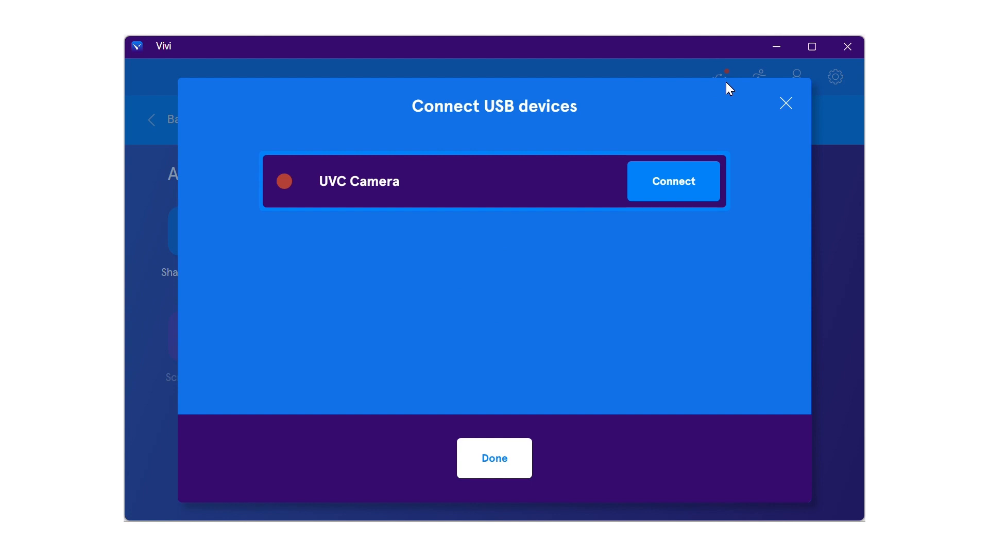
Step: Connect the UVC Camera so it shows a green indicator and a Disconnect button
click(704, 199)
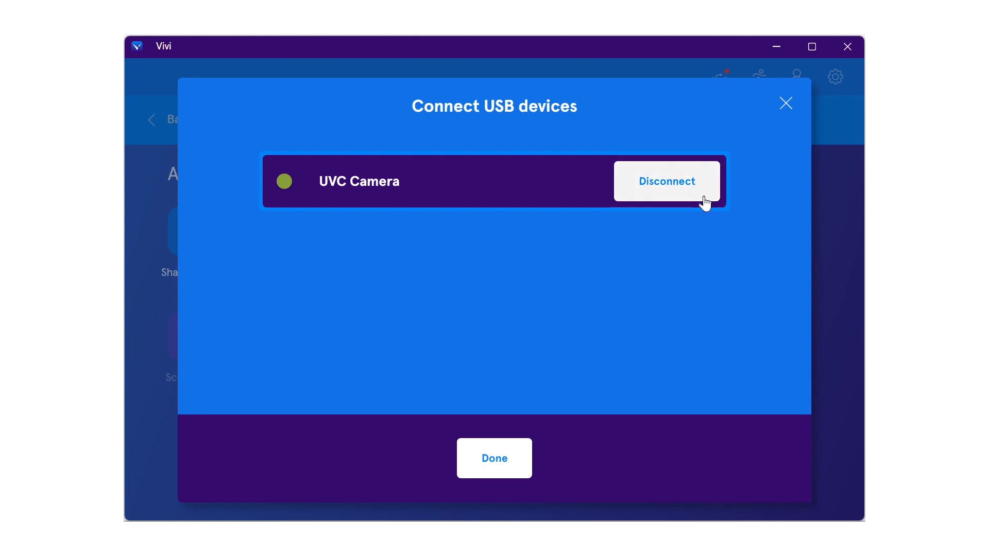